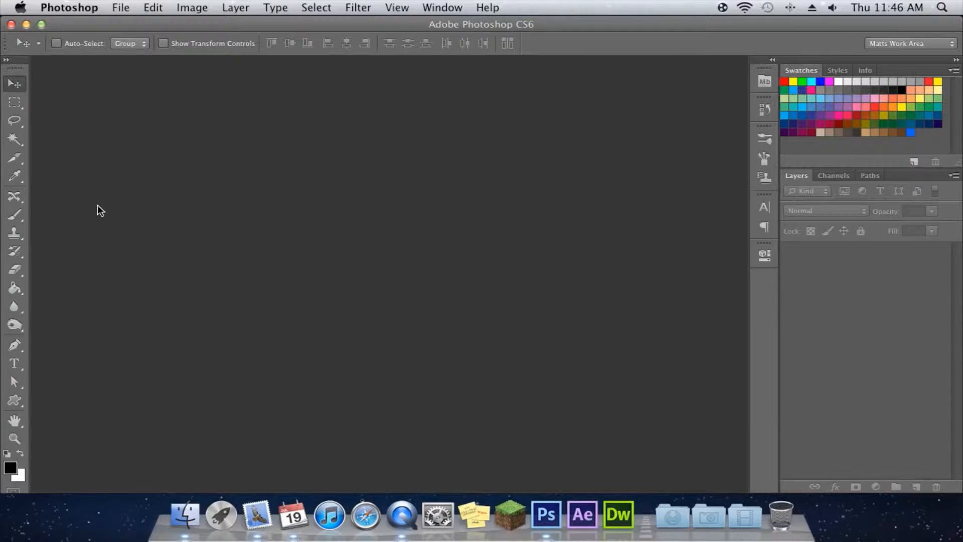
- Activate the Brush tool, start loading additional brushes and switch the file browser to the Downloads folder
{"action": "left_click", "coordinate": [18, 217]}
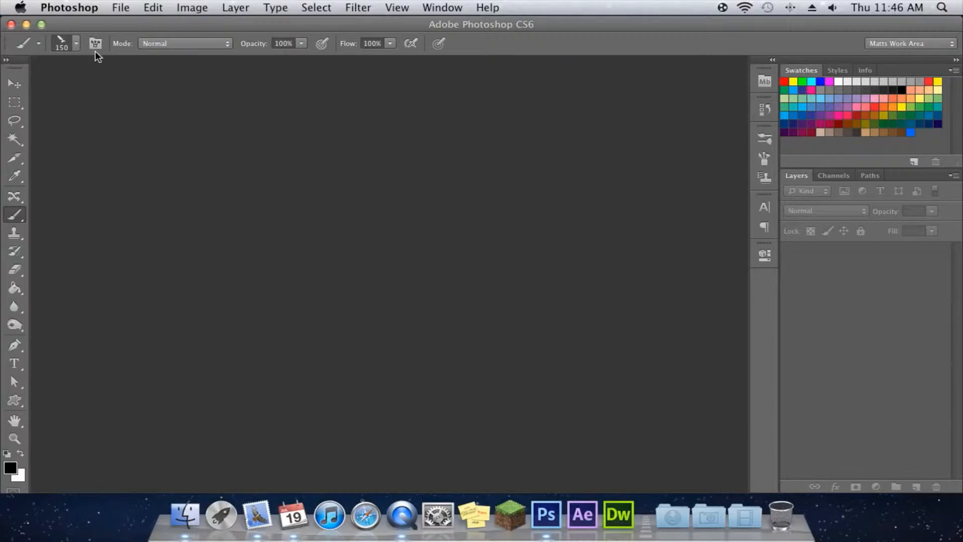
{"action": "left_click", "coordinate": [77, 44]}
{"action": "mouse_move", "coordinate": [164, 146]}
{"action": "left_mouse_down"}
{"action": "mouse_move", "coordinate": [182, 226]}
{"action": "mouse_move", "coordinate": [179, 143]}
{"action": "left_mouse_up"}
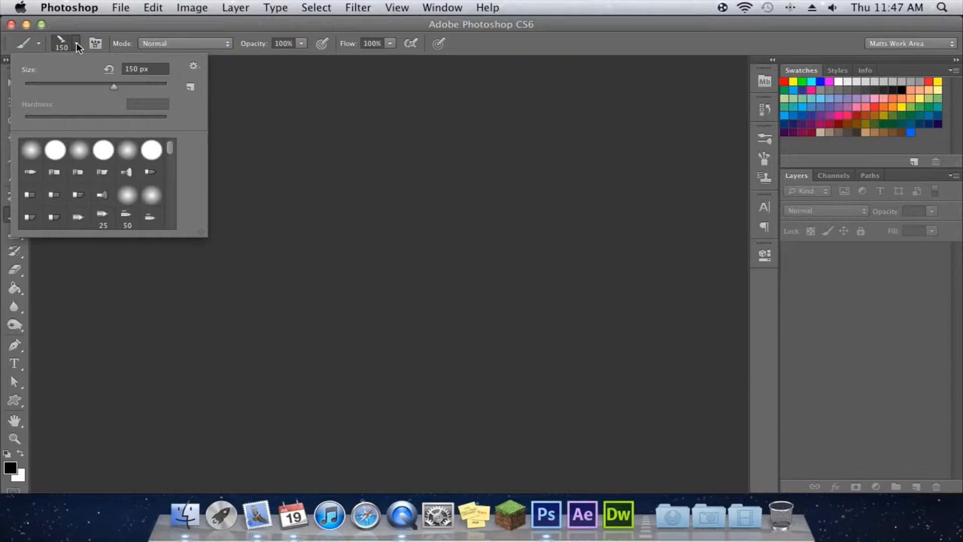
{"action": "left_click", "coordinate": [194, 67]}
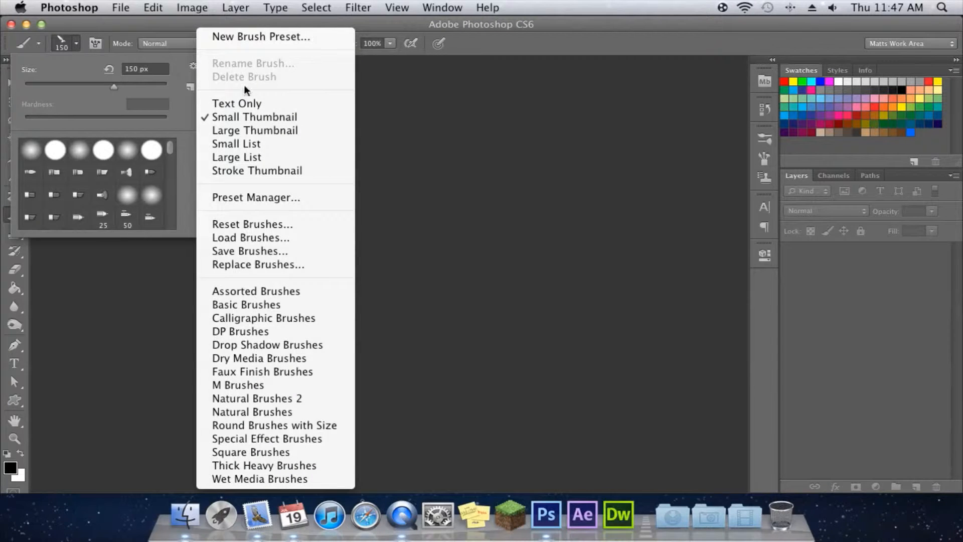
{"action": "left_click", "coordinate": [309, 243]}
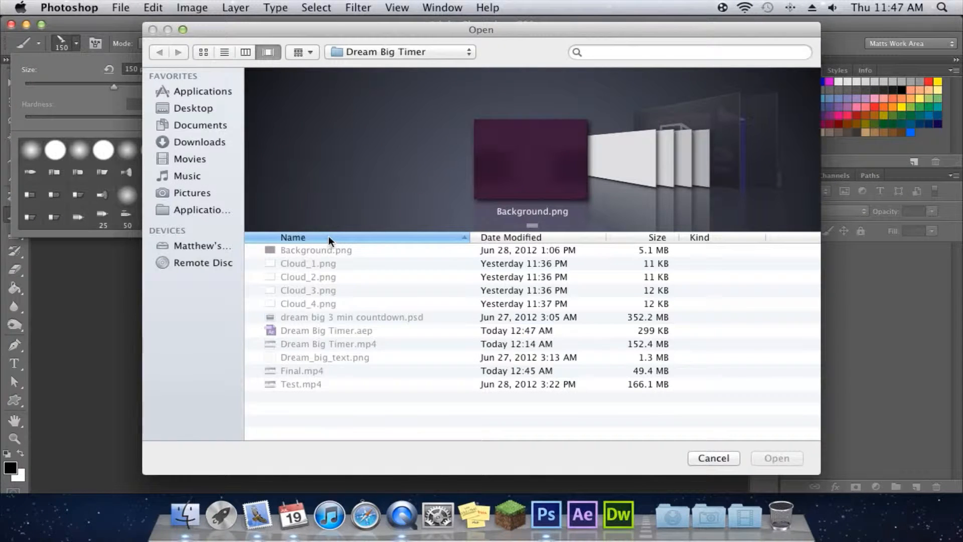
{"action": "left_click", "coordinate": [213, 142]}
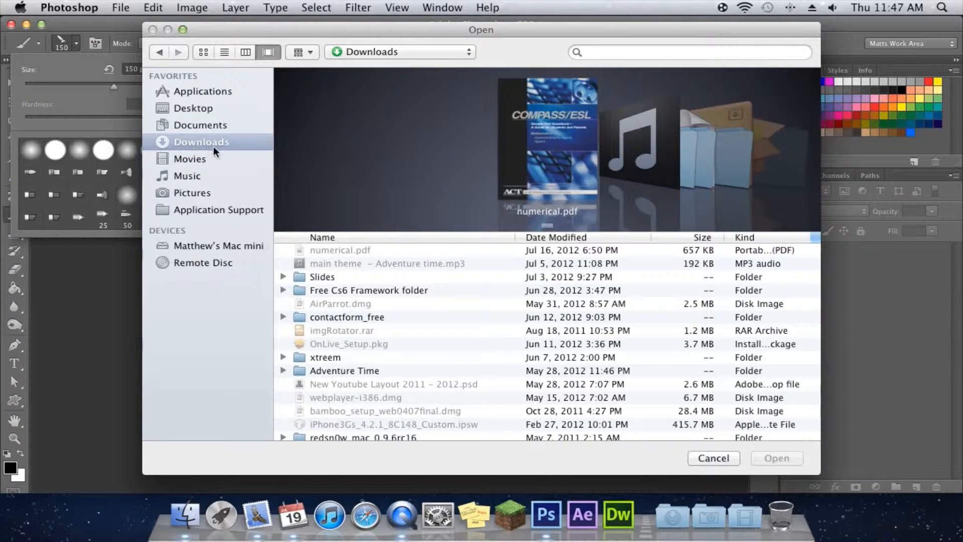
- Load the Seu_Davi.abr brush set from the Brushes folder in Downloads
{"action": "scroll", "coordinate": [428, 339], "scroll_direction": "down", "scroll_amount": 15}
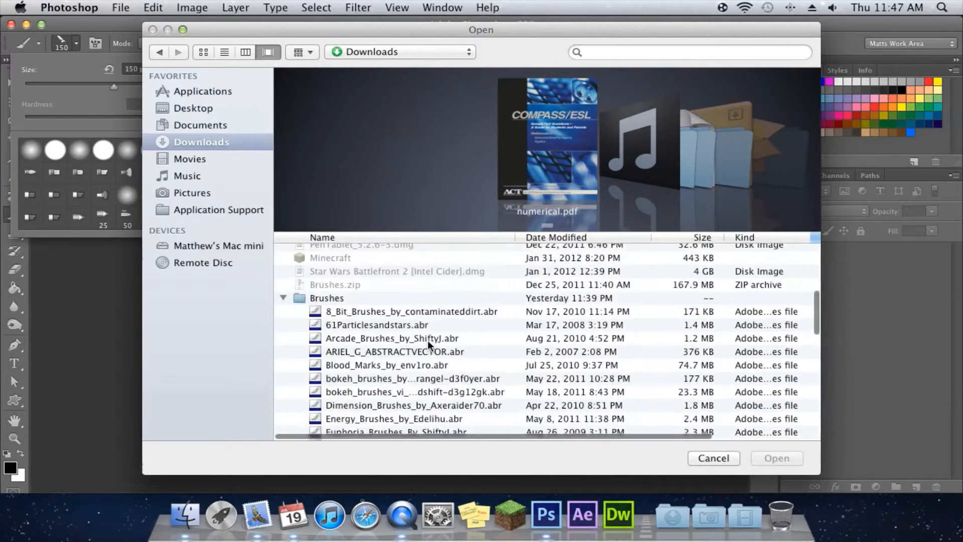
{"action": "scroll", "coordinate": [427, 339], "scroll_direction": "up", "scroll_amount": 10}
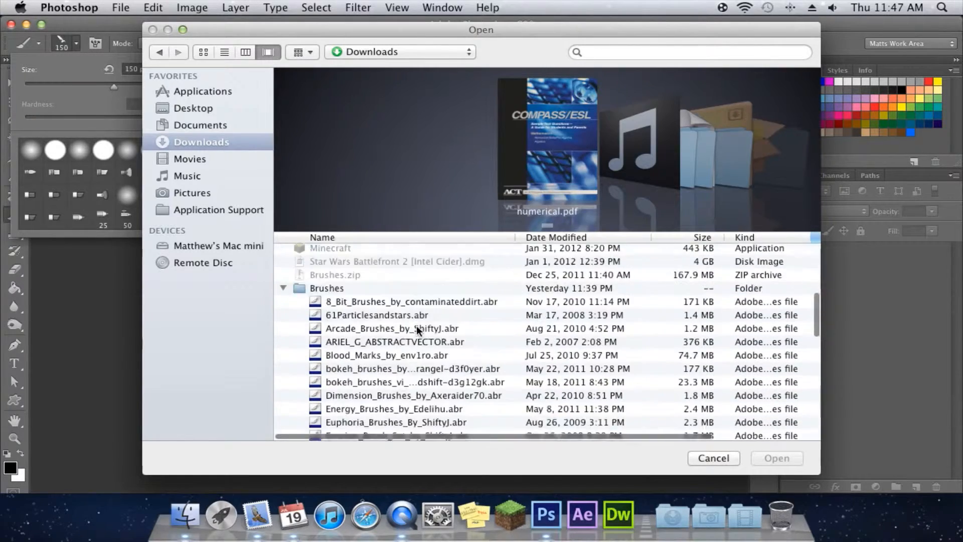
{"action": "left_click", "coordinate": [335, 311]}
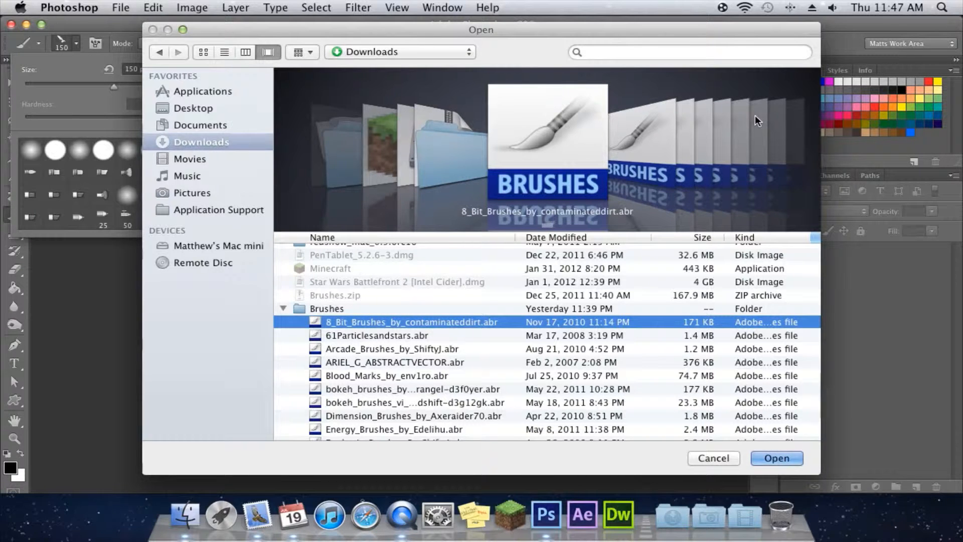
{"action": "scroll", "coordinate": [710, 134], "scroll_direction": "down", "scroll_amount": 10}
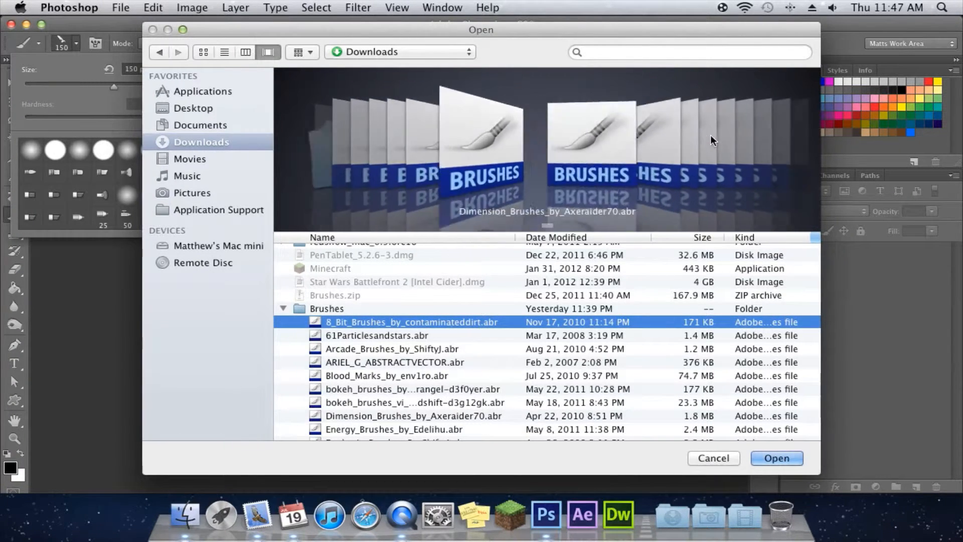
{"action": "scroll", "coordinate": [610, 158], "scroll_direction": "up", "scroll_amount": 6}
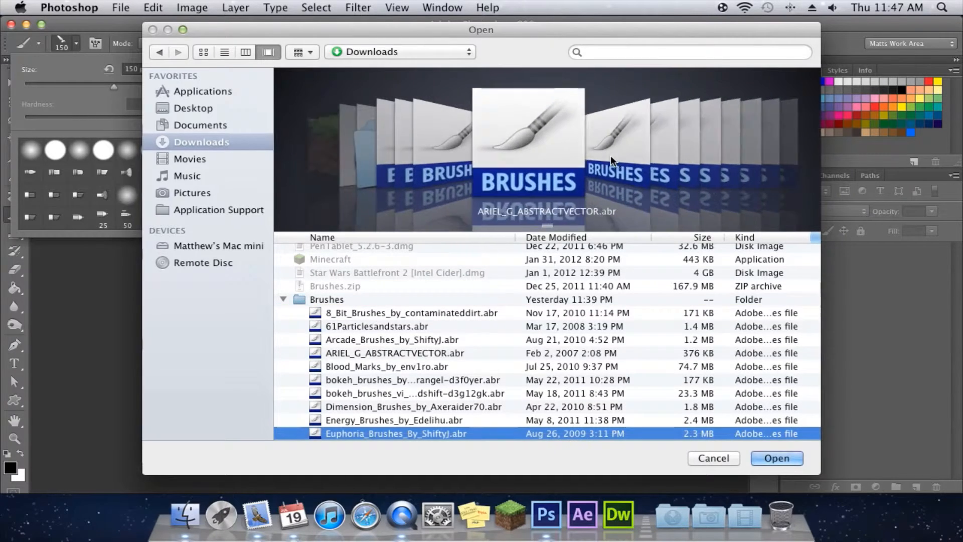
{"action": "scroll", "coordinate": [622, 143], "scroll_direction": "down", "scroll_amount": 7}
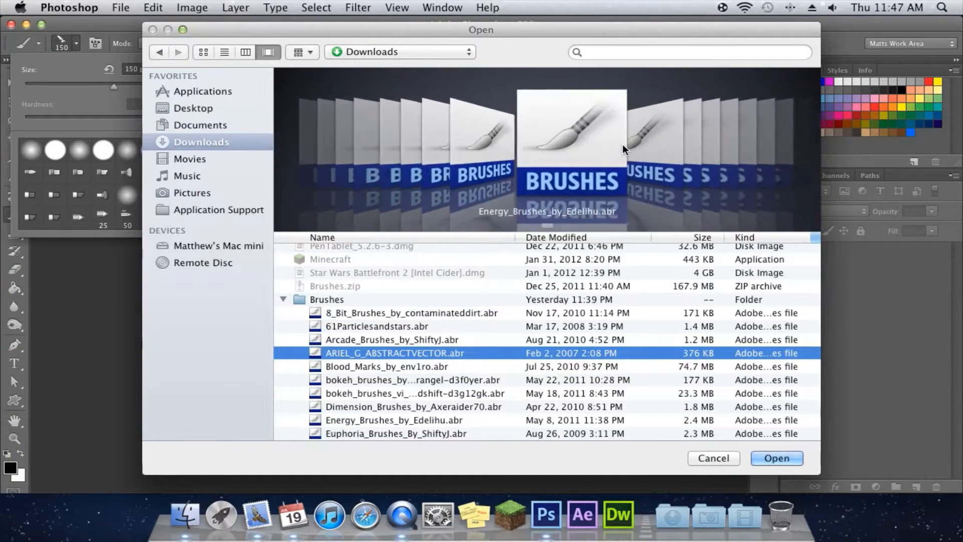
{"action": "scroll", "coordinate": [622, 143], "scroll_direction": "down", "scroll_amount": 6}
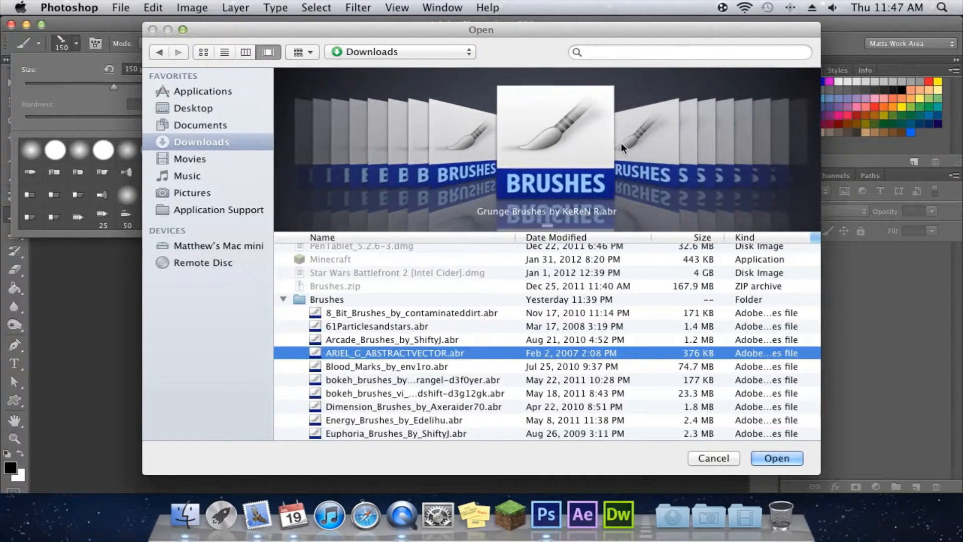
{"action": "scroll", "coordinate": [620, 140], "scroll_direction": "down", "scroll_amount": 5}
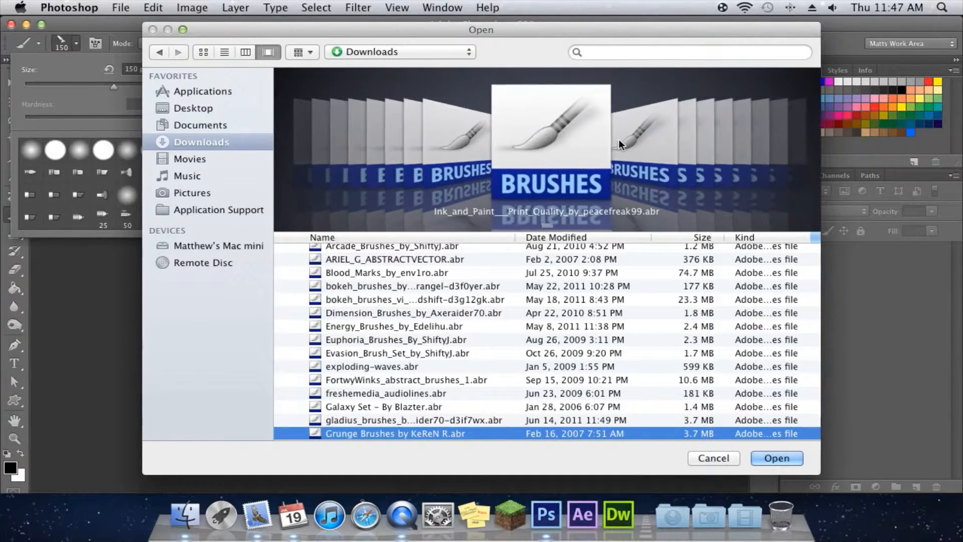
{"action": "scroll", "coordinate": [618, 140], "scroll_direction": "down", "scroll_amount": 5}
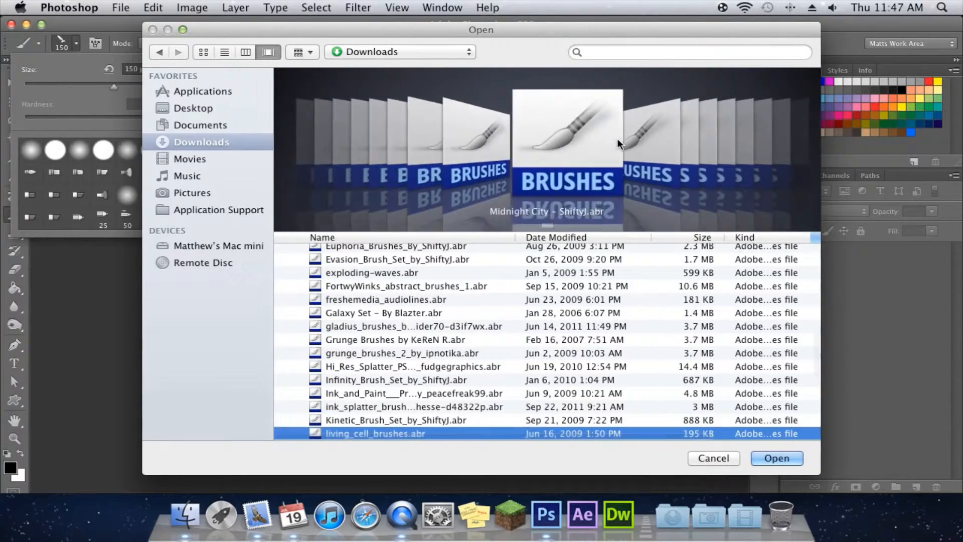
{"action": "scroll", "coordinate": [617, 137], "scroll_direction": "down", "scroll_amount": 5}
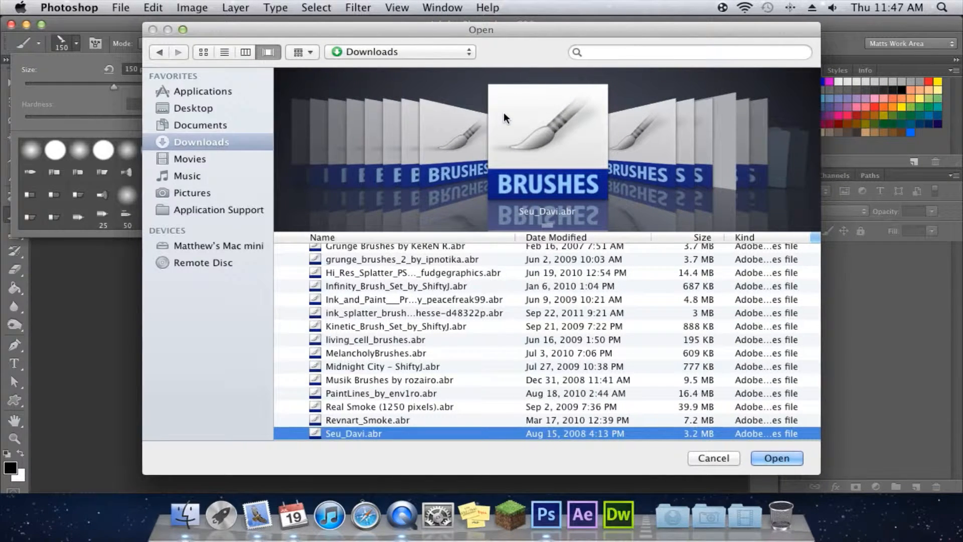
{"action": "double_click", "coordinate": [545, 123]}
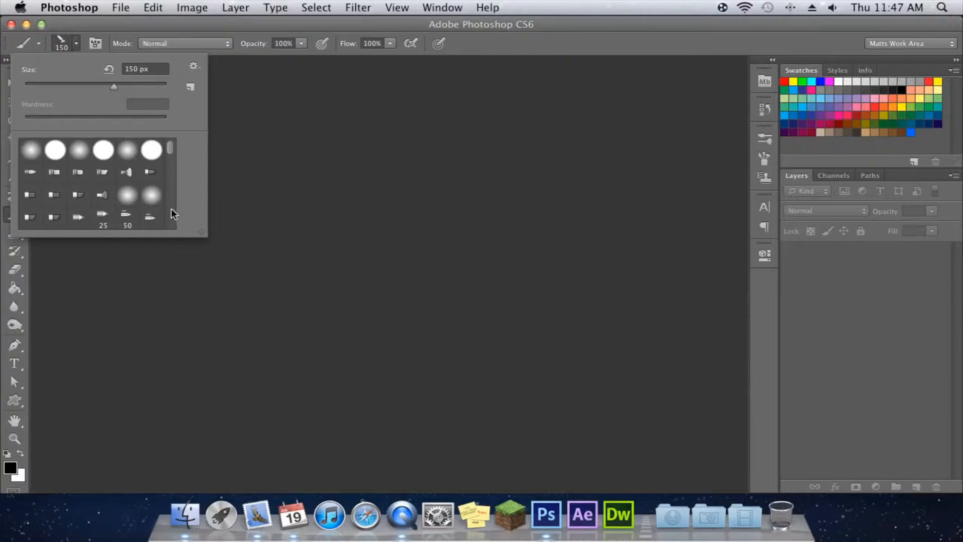
- Choose the 801 px textured brush near the end of the brush presets
{"action": "left_click_drag", "start_coordinate": [169, 148], "coordinate": [176, 231]}
{"action": "left_click", "coordinate": [103, 196]}
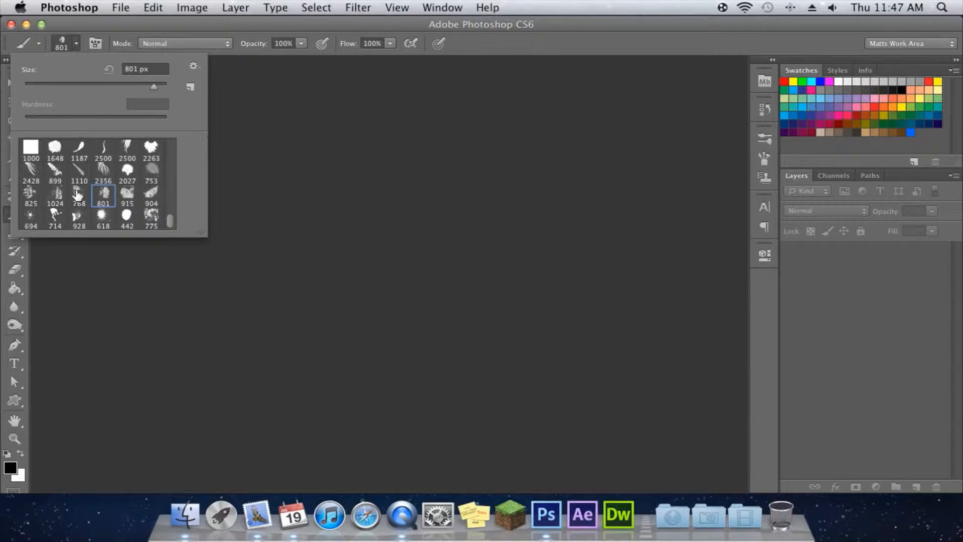
{"action": "left_click", "coordinate": [75, 46]}
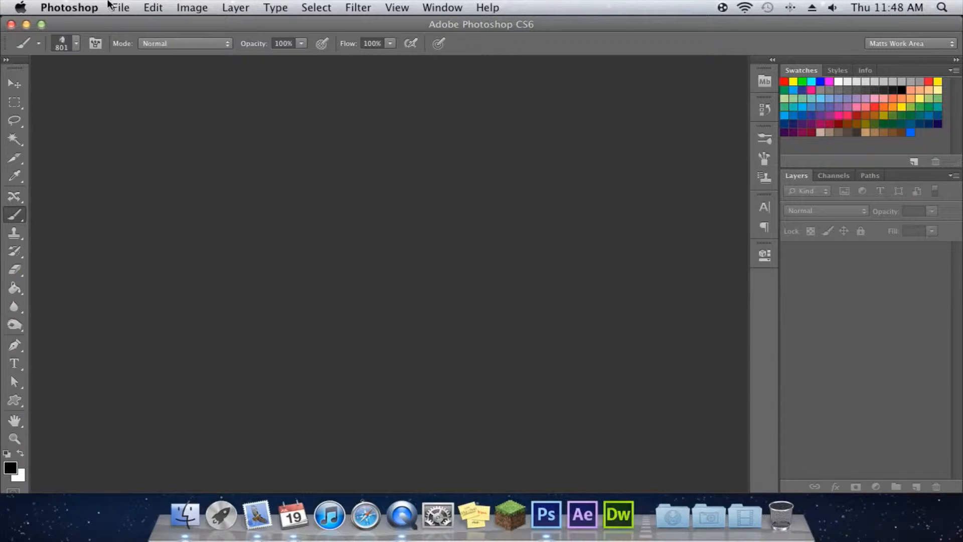
- Create a new document at the default Photoshop size, 7 by 5 inches at 72 pixels/inch, with a white background
{"action": "left_click", "coordinate": [124, 7]}
{"action": "left_click", "coordinate": [136, 24]}
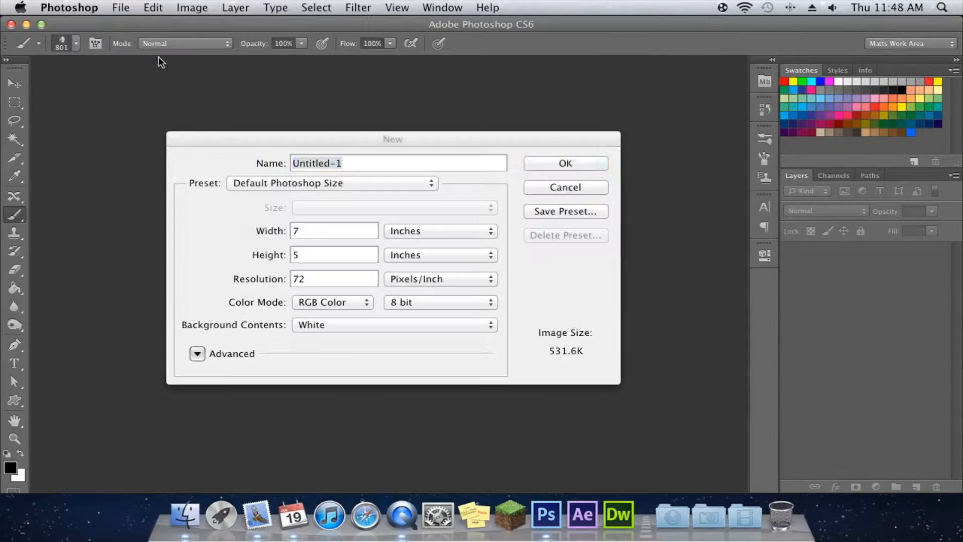
{"action": "left_click", "coordinate": [567, 163]}
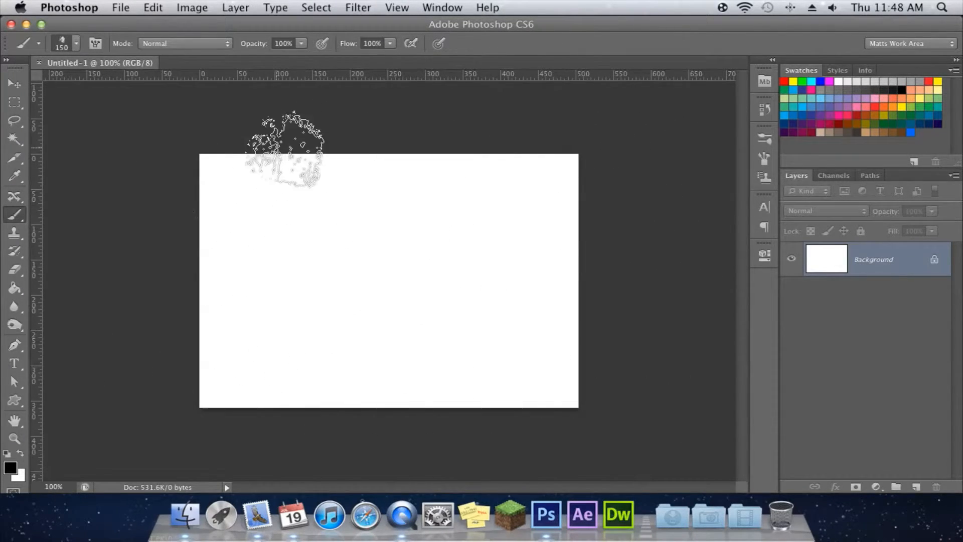
- Try the textured brush with broad black diagonal strokes across the white canvas and undo them
{"action": "mouse_move", "coordinate": [251, 195]}
{"action": "left_mouse_down"}
{"action": "mouse_move", "coordinate": [562, 369]}
{"action": "mouse_move", "coordinate": [443, 156]}
{"action": "mouse_move", "coordinate": [253, 299]}
{"action": "mouse_move", "coordinate": [165, 326]}
{"action": "left_mouse_up"}
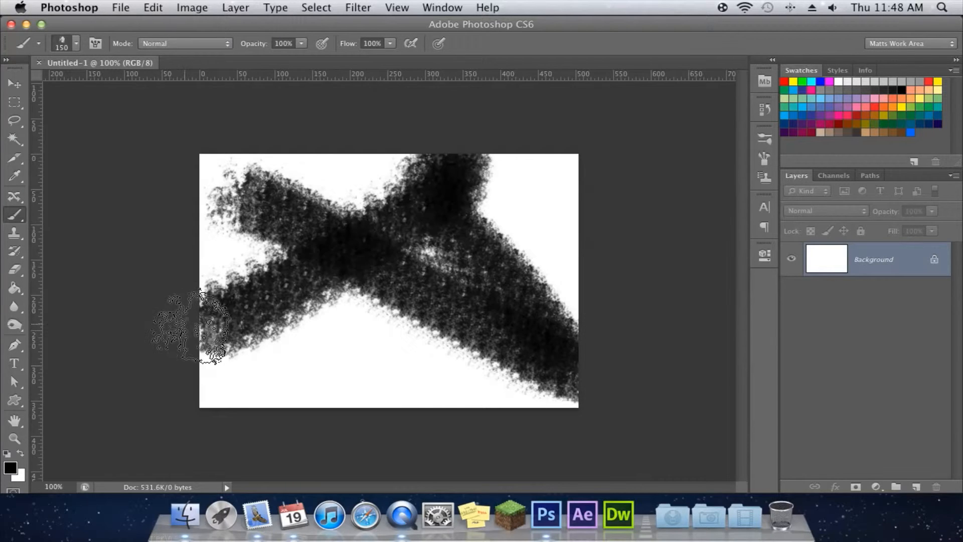
{"action": "key", "text": "super+z"}
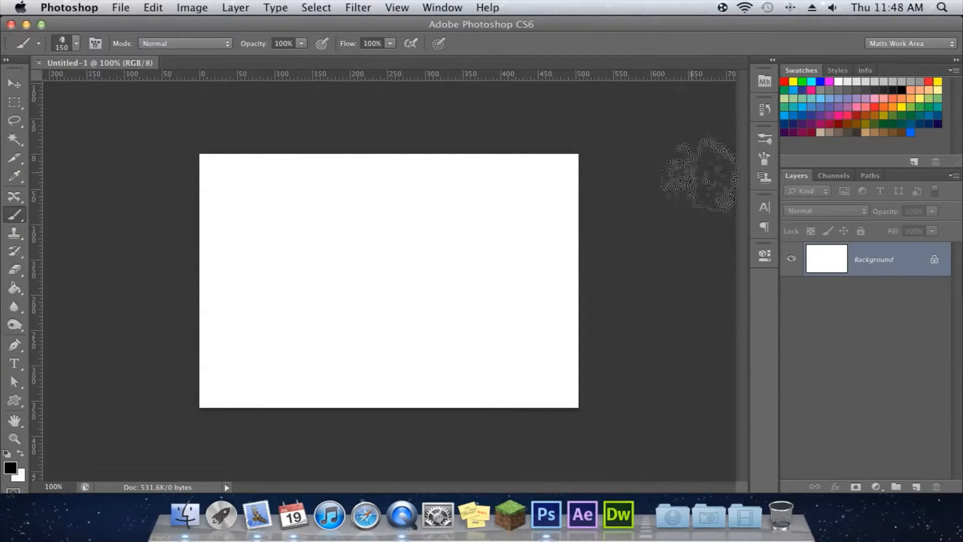
- Enable Shape Dynamics in the Brush settings and set Minimum Diameter to 100%
{"action": "left_click", "coordinate": [764, 138]}
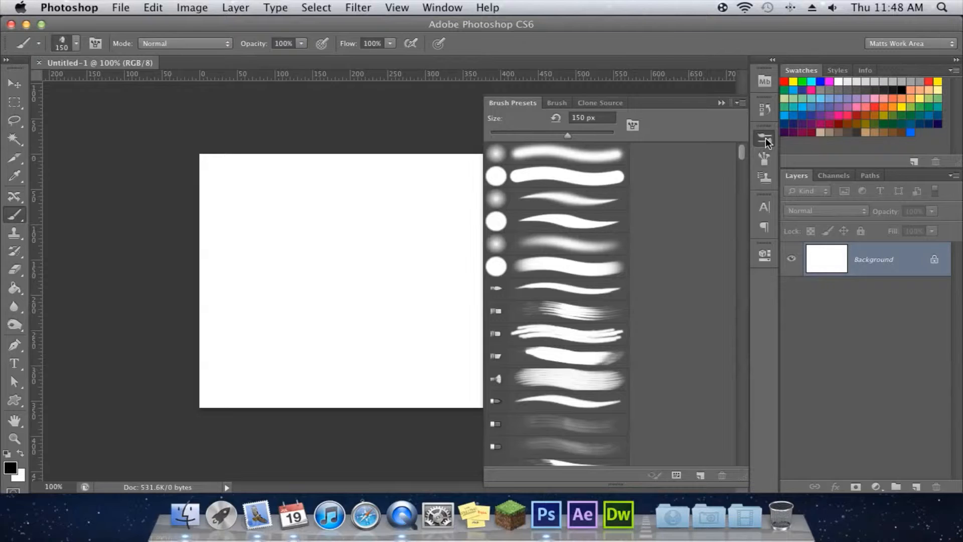
{"action": "left_click", "coordinate": [766, 137]}
{"action": "left_click", "coordinate": [435, 7]}
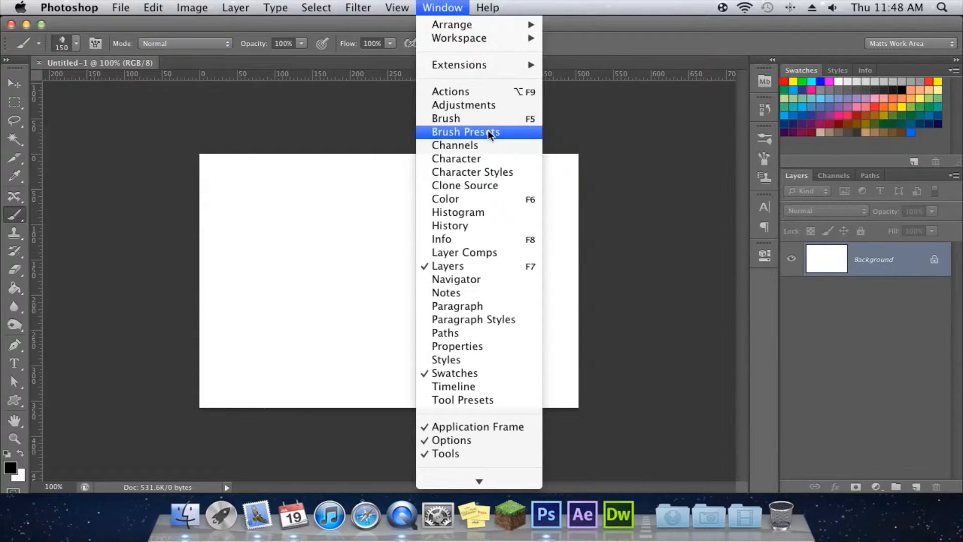
{"action": "left_click", "coordinate": [498, 119]}
{"action": "left_click", "coordinate": [770, 134]}
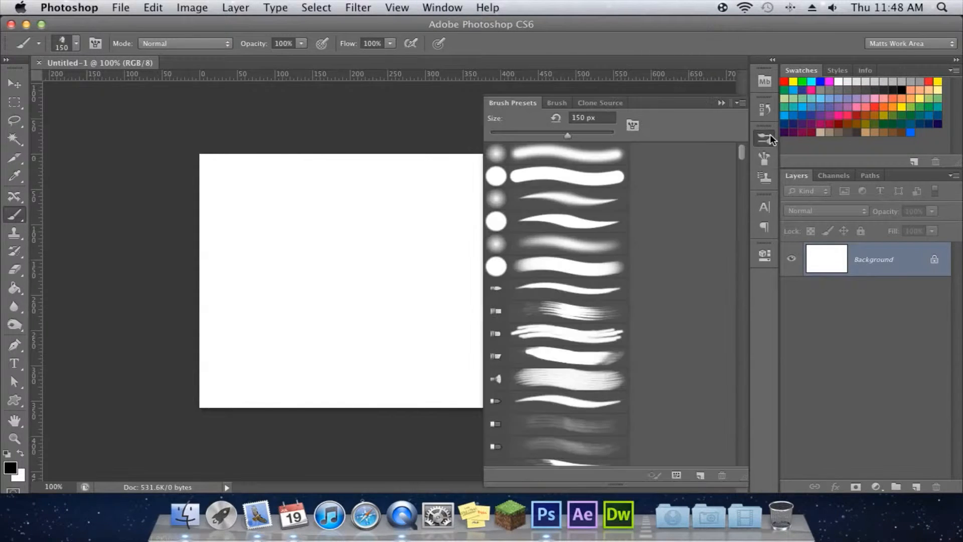
{"action": "left_click", "coordinate": [557, 103]}
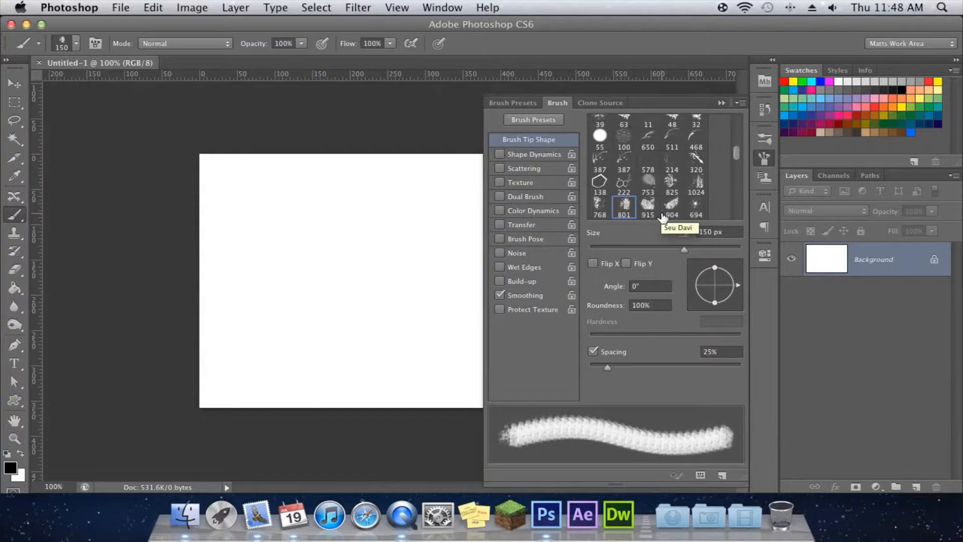
{"action": "left_click", "coordinate": [509, 155]}
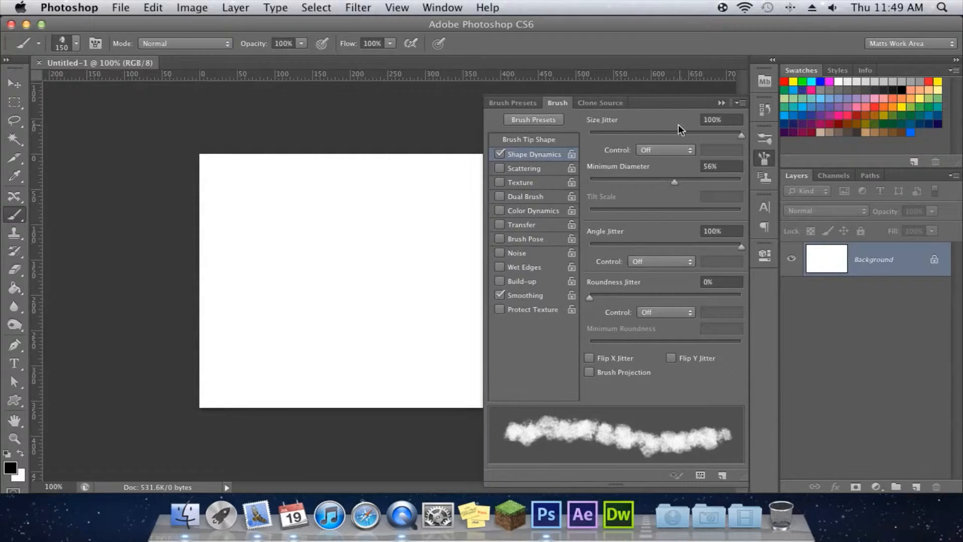
{"action": "mouse_move", "coordinate": [675, 185]}
{"action": "left_mouse_down"}
{"action": "mouse_move", "coordinate": [756, 188]}
{"action": "mouse_move", "coordinate": [528, 184]}
{"action": "mouse_move", "coordinate": [772, 204]}
{"action": "left_mouse_up"}
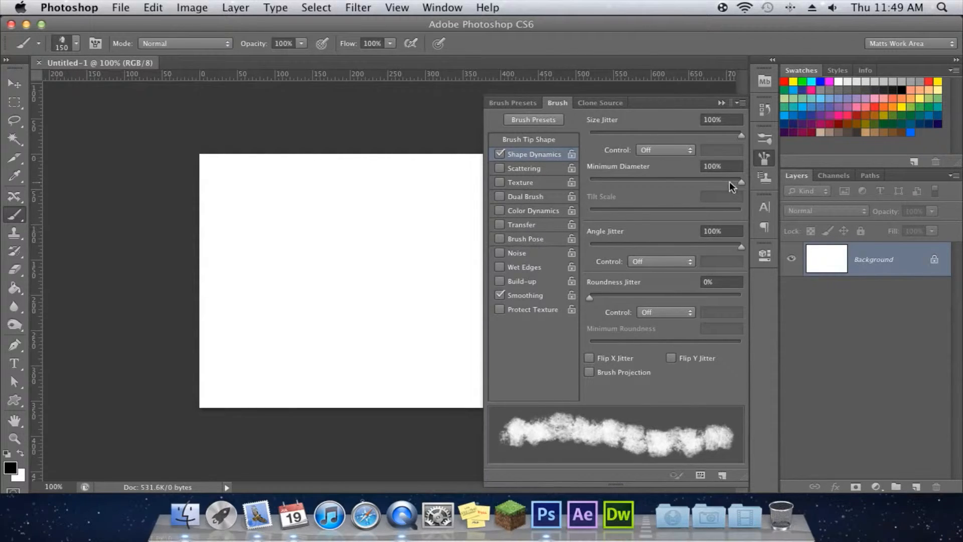
- Try Angle Jitter at 0% before restoring it to 100%, and try raising Roundness Jitter before returning it to 0%
{"action": "left_click_drag", "start_coordinate": [628, 245], "coordinate": [489, 242]}
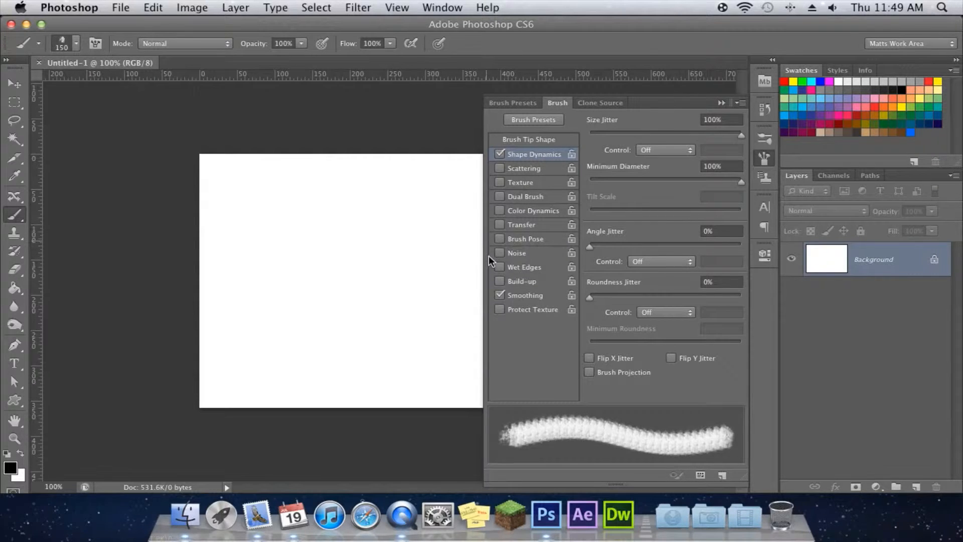
{"action": "left_click_drag", "start_coordinate": [590, 246], "coordinate": [775, 253]}
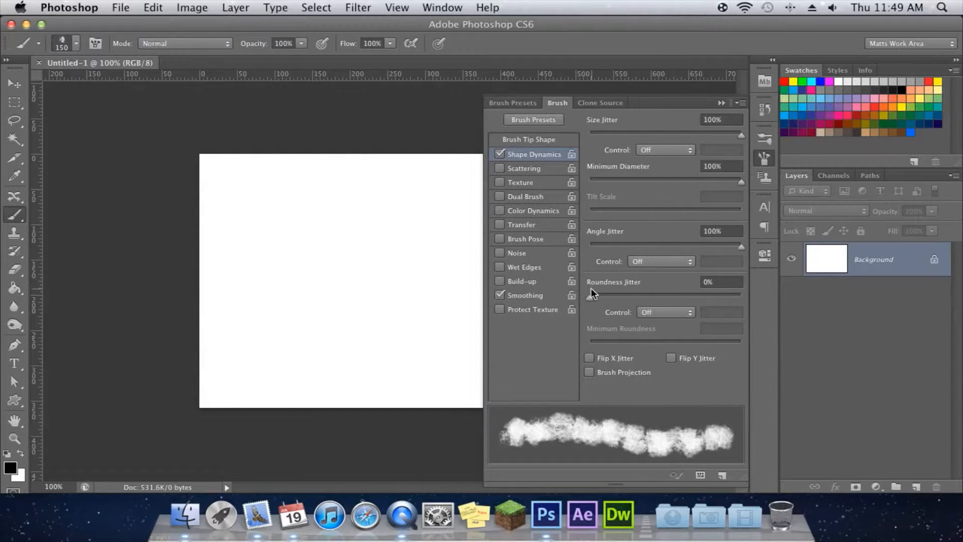
{"action": "left_click_drag", "start_coordinate": [591, 296], "coordinate": [762, 297]}
{"action": "left_click_drag", "start_coordinate": [898, 305], "coordinate": [530, 264]}
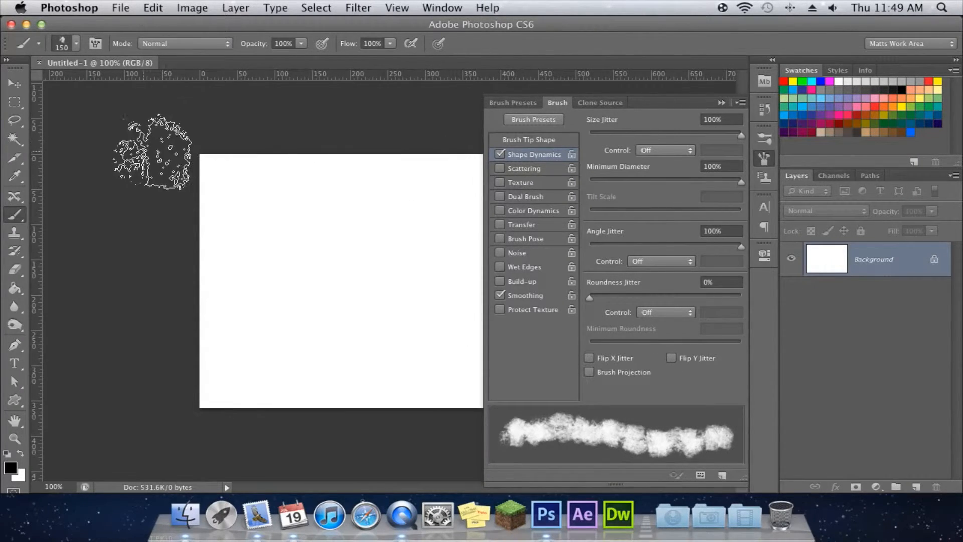
- Close the Brush settings and paint overlapping black strokes with the jittered brush until most of the canvas is covered
{"action": "left_click", "coordinate": [765, 159]}
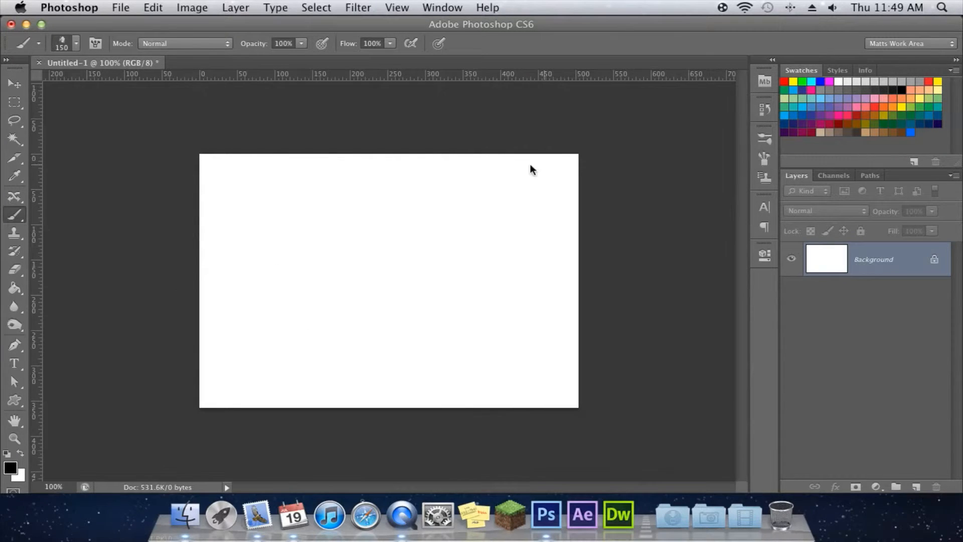
{"action": "mouse_move", "coordinate": [613, 128]}
{"action": "left_mouse_down"}
{"action": "mouse_move", "coordinate": [507, 204]}
{"action": "mouse_move", "coordinate": [198, 331]}
{"action": "mouse_move", "coordinate": [161, 286]}
{"action": "left_mouse_up"}
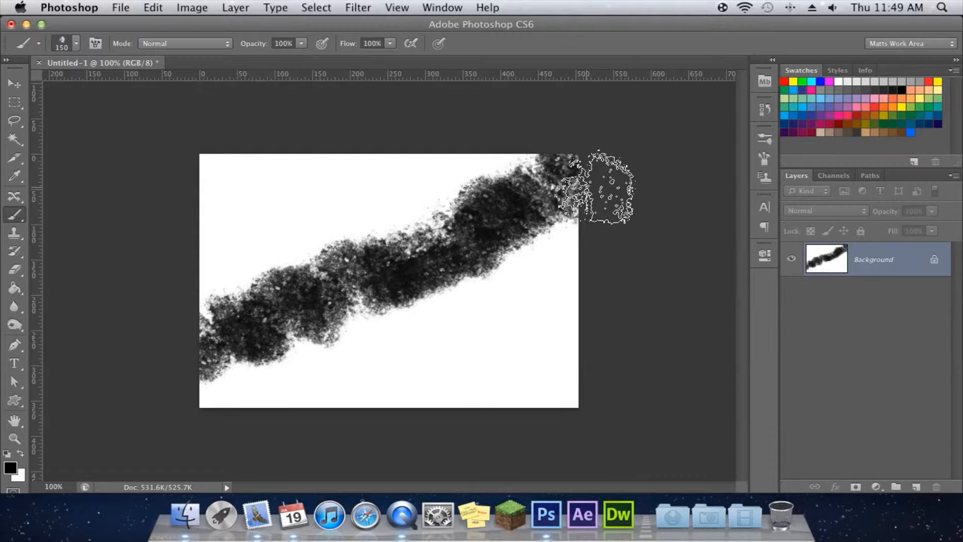
{"action": "mouse_move", "coordinate": [587, 397]}
{"action": "left_mouse_down"}
{"action": "mouse_move", "coordinate": [271, 181]}
{"action": "mouse_move", "coordinate": [148, 121]}
{"action": "left_mouse_up"}
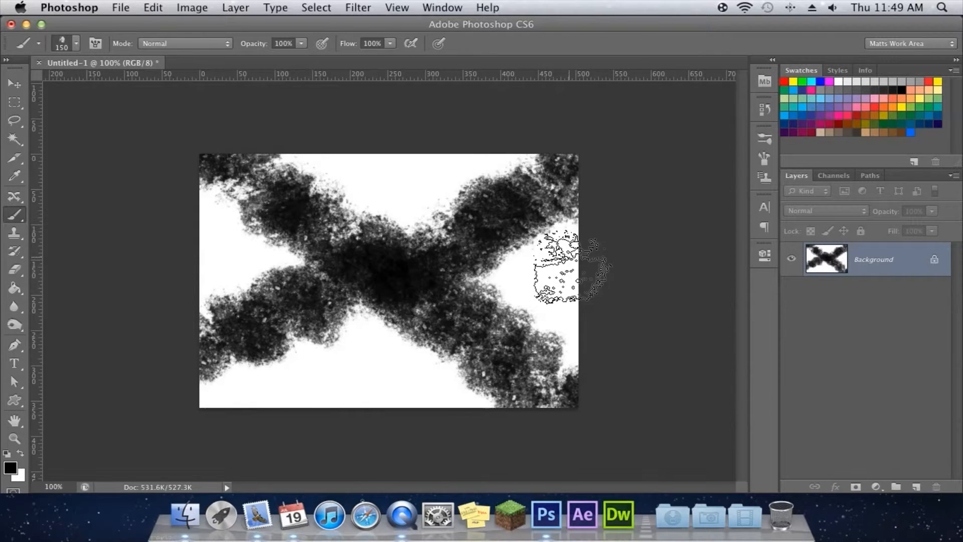
{"action": "left_click_drag", "start_coordinate": [623, 269], "coordinate": [86, 216]}
{"action": "mouse_move", "coordinate": [474, 156]}
{"action": "left_mouse_down"}
{"action": "mouse_move", "coordinate": [326, 382]}
{"action": "mouse_move", "coordinate": [224, 345]}
{"action": "mouse_move", "coordinate": [301, 318]}
{"action": "mouse_move", "coordinate": [572, 301]}
{"action": "left_mouse_up"}
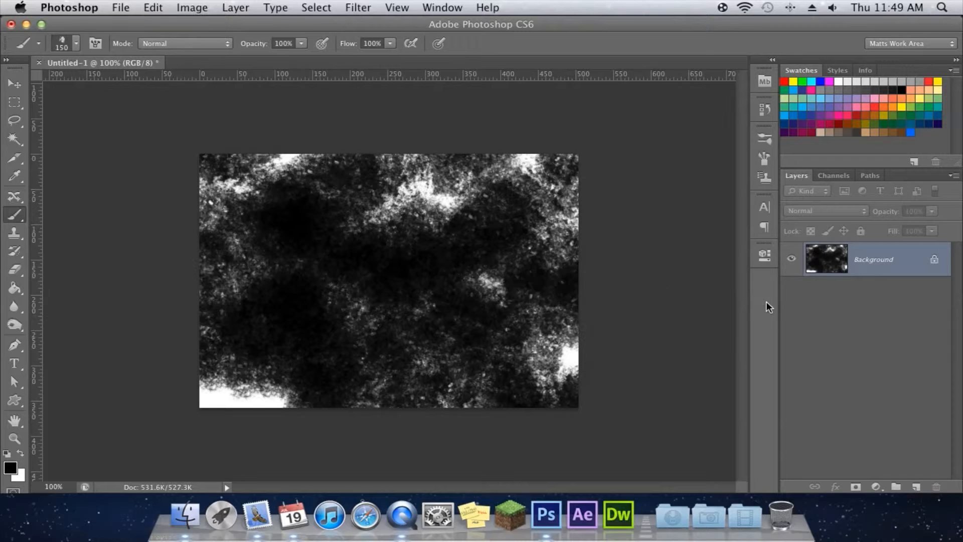
- Dab black over the white area along the canvas's lower edge, and undo all painted strokes back to a blank white canvas
{"action": "left_click", "coordinate": [244, 406]}
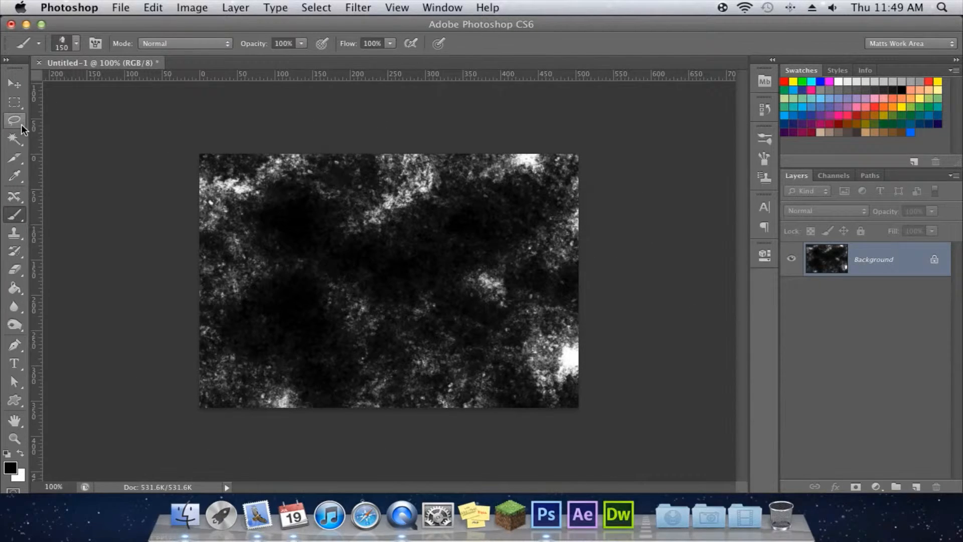
{"action": "key", "text": "super+alt+z"}
{"action": "key", "text": "super+alt+z"}
{"action": "key", "text": "super+alt+z"}
{"action": "key", "text": "super+alt+z"}
{"action": "key", "text": "super+alt+z"}
{"action": "key", "text": "super+alt+z"}
{"action": "key", "text": "super+alt+z"}
- Reopen the Brush settings and enable Scattering for the textured brush
{"action": "left_click", "coordinate": [771, 136]}
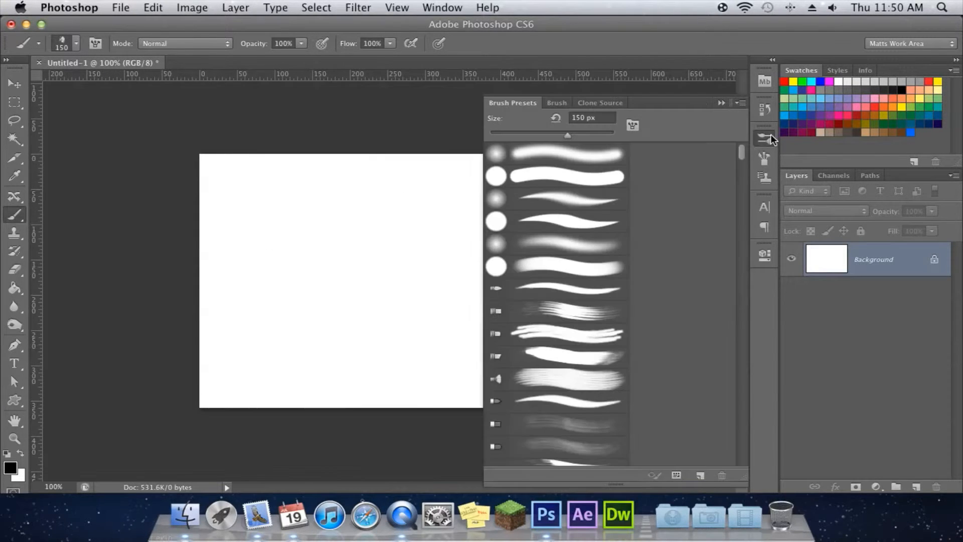
{"action": "left_click", "coordinate": [569, 100]}
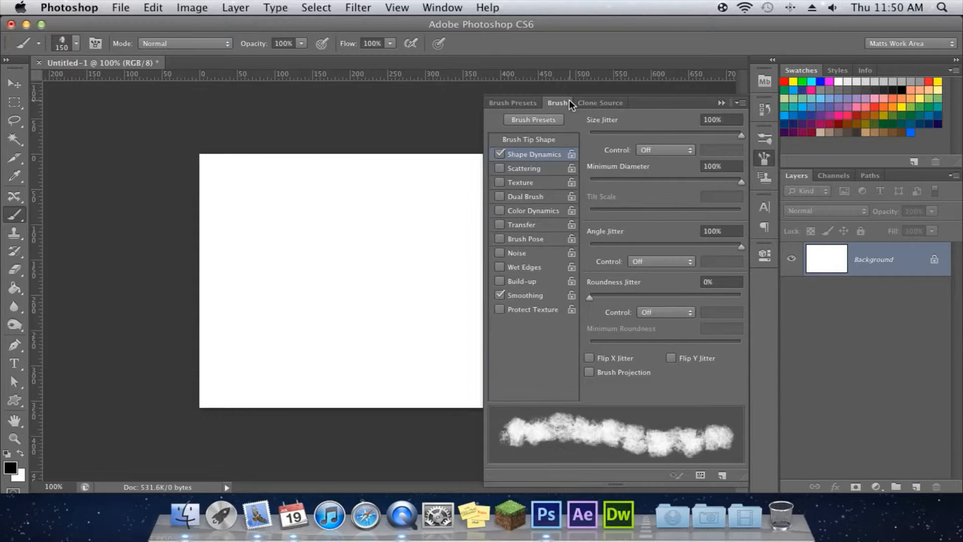
{"action": "left_click", "coordinate": [524, 169]}
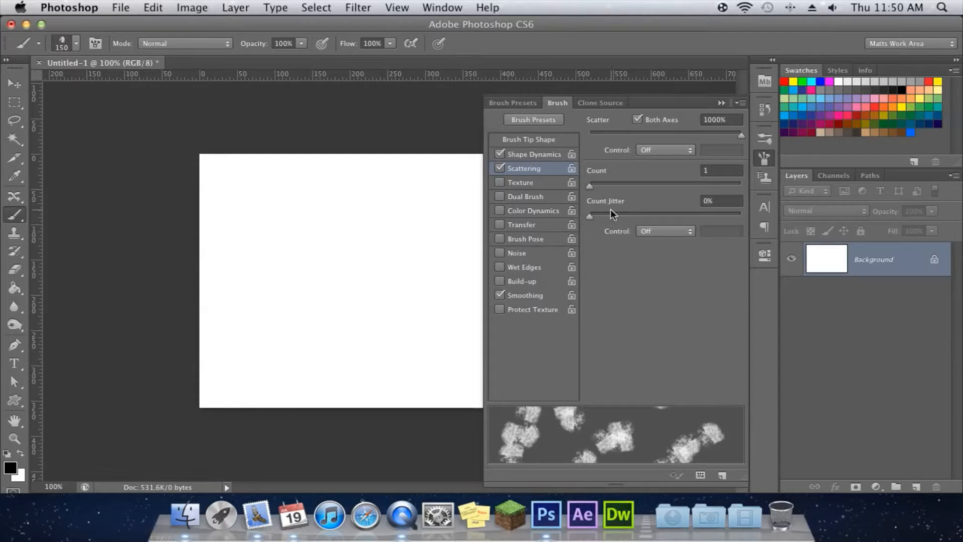
- Try the Scattering Count and Count Jitter sliders, raising Count to 9 before returning it to 1
{"action": "mouse_move", "coordinate": [589, 188]}
{"action": "left_mouse_down"}
{"action": "mouse_move", "coordinate": [723, 186]}
{"action": "mouse_move", "coordinate": [553, 197]}
{"action": "left_mouse_up"}
{"action": "left_click_drag", "start_coordinate": [592, 214], "coordinate": [570, 218]}
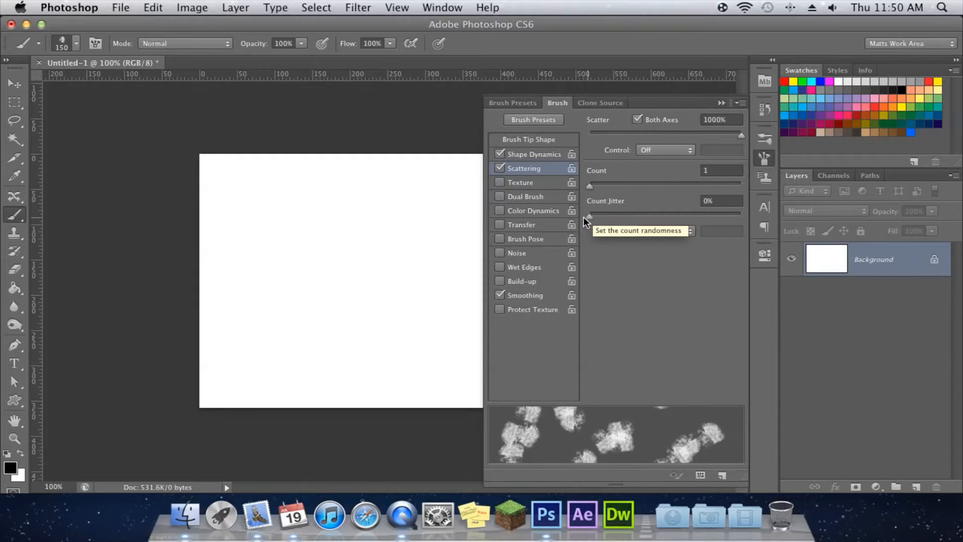
{"action": "left_click", "coordinate": [669, 189]}
{"action": "mouse_move", "coordinate": [592, 216]}
{"action": "left_mouse_down"}
{"action": "mouse_move", "coordinate": [789, 221]}
{"action": "mouse_move", "coordinate": [491, 205]}
{"action": "left_mouse_up"}
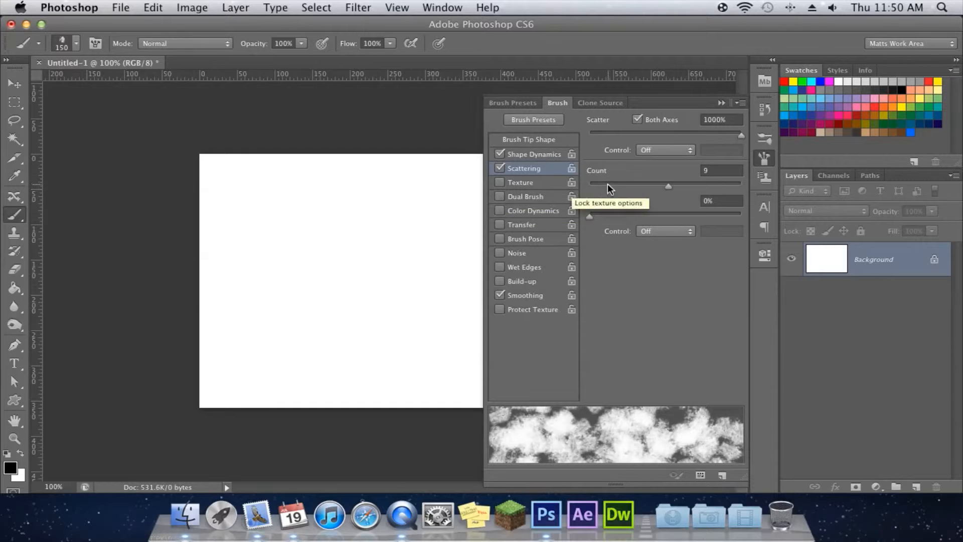
{"action": "left_click_drag", "start_coordinate": [607, 184], "coordinate": [574, 182]}
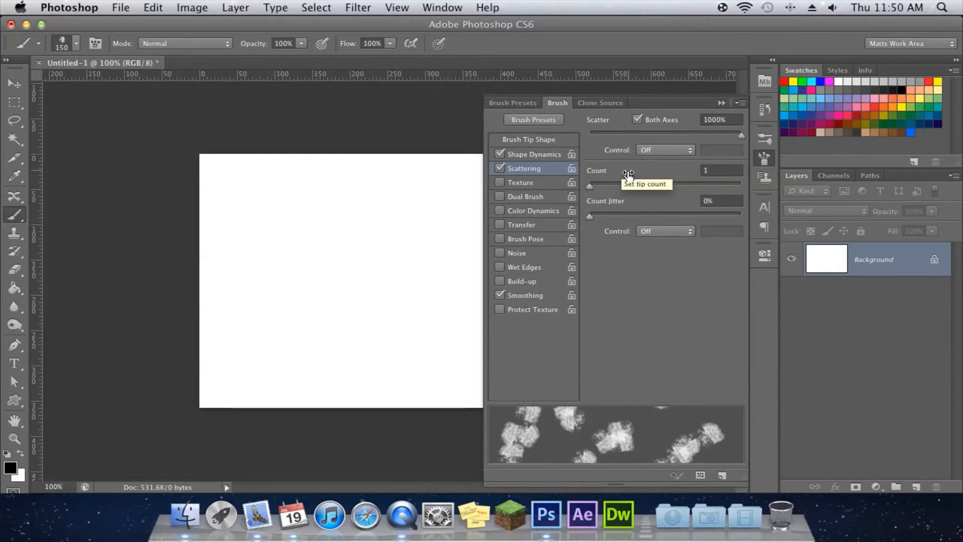
- Look through the Scatter Control options, try Pen Pressure and set the control back to Off
{"action": "left_click", "coordinate": [684, 150]}
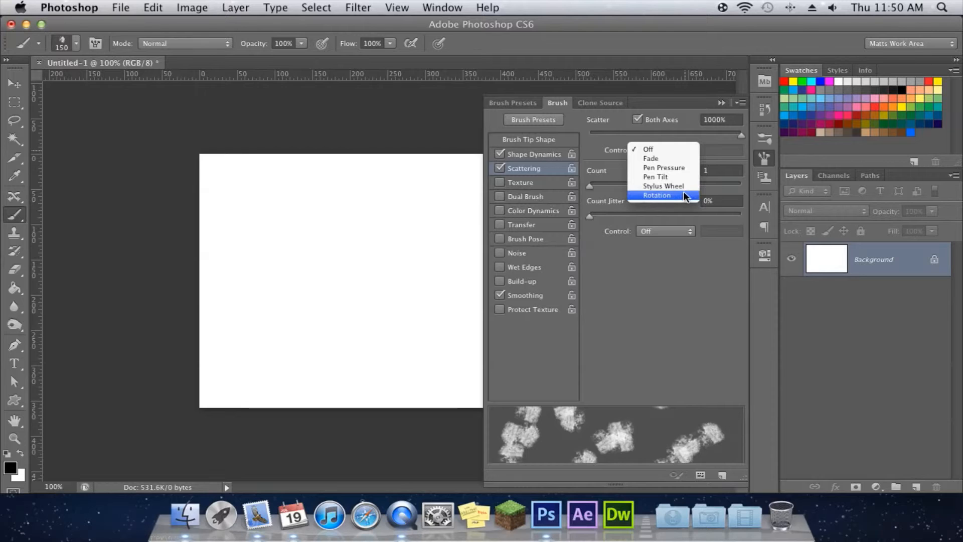
{"action": "left_click", "coordinate": [605, 149]}
{"action": "left_click", "coordinate": [649, 150]}
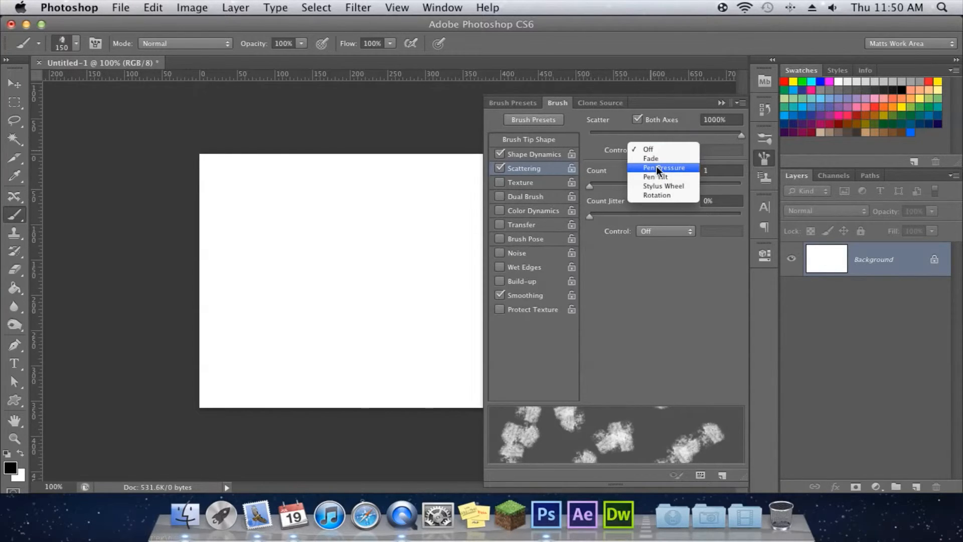
{"action": "left_click", "coordinate": [658, 168]}
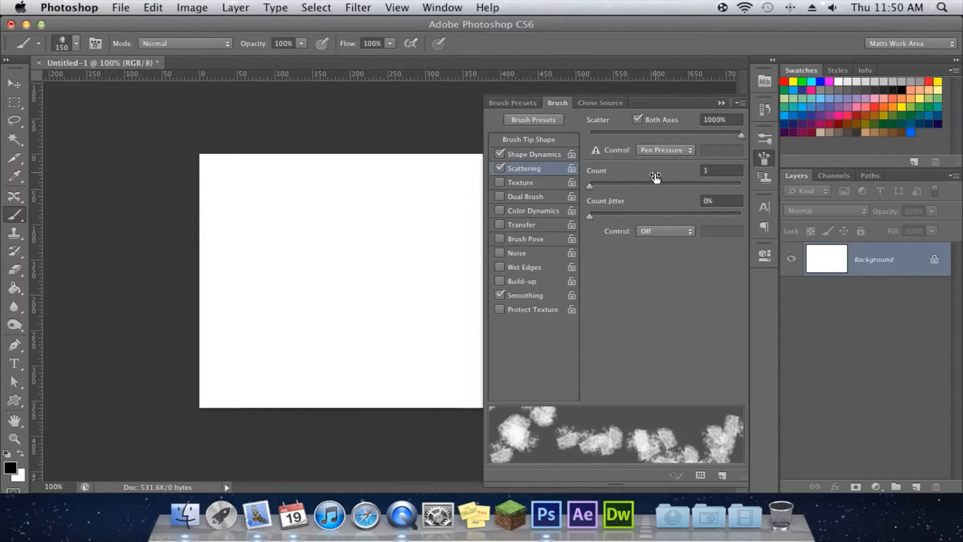
{"action": "left_click", "coordinate": [666, 153]}
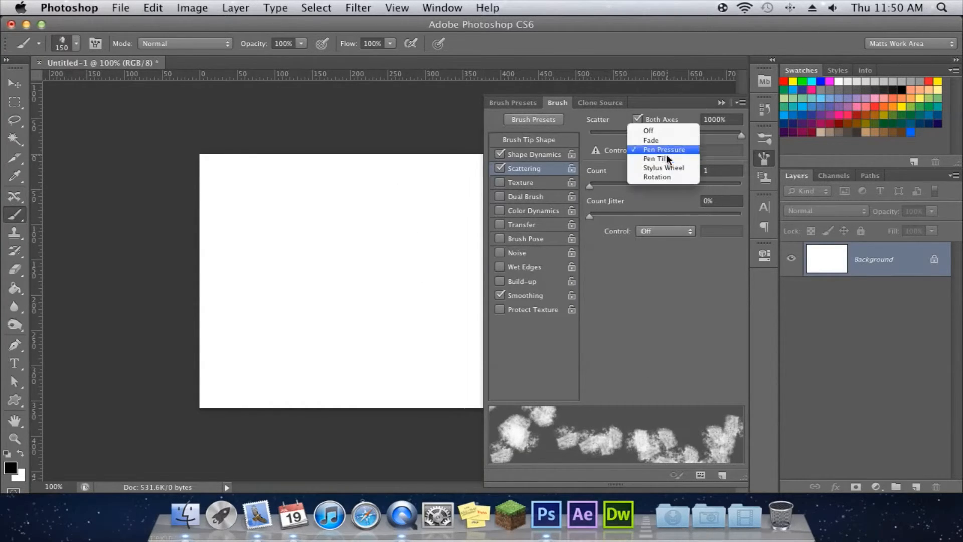
{"action": "left_click", "coordinate": [652, 131]}
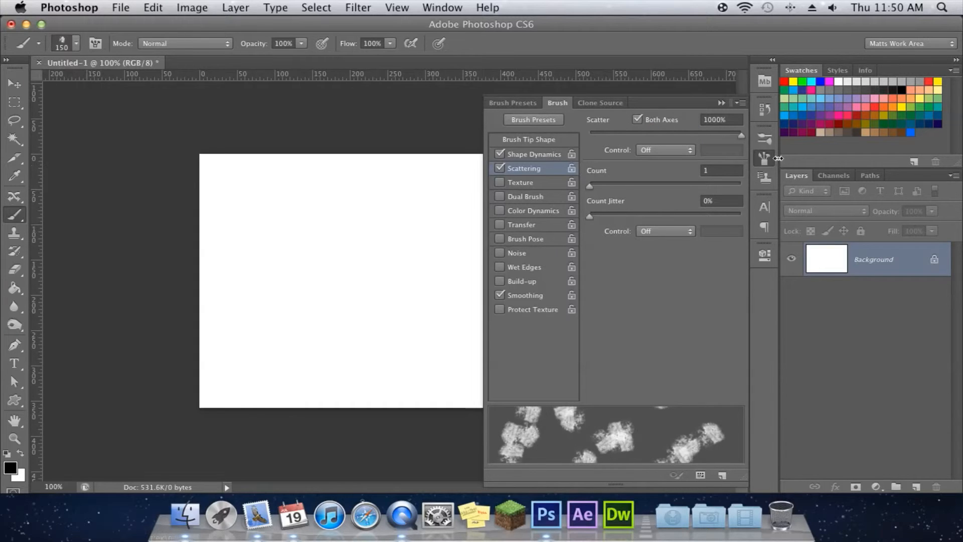
- Check the Size Jitter Control options in the brush's Shape Dynamics settings
{"action": "left_click", "coordinate": [556, 156]}
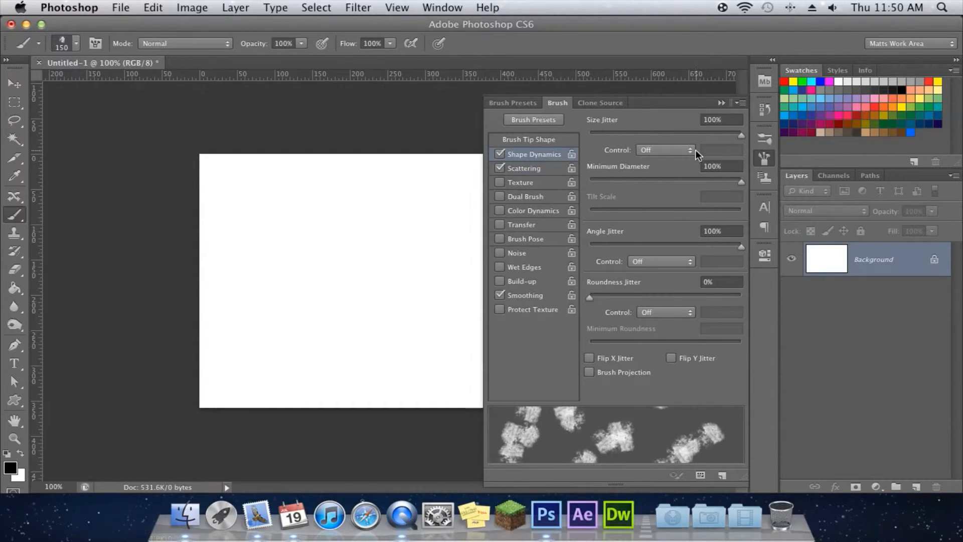
{"action": "left_click", "coordinate": [693, 149]}
{"action": "left_click", "coordinate": [714, 150]}
- Close the Brush settings and paint sweeping black strokes across the white canvas with the scattered brush
{"action": "left_click", "coordinate": [765, 158]}
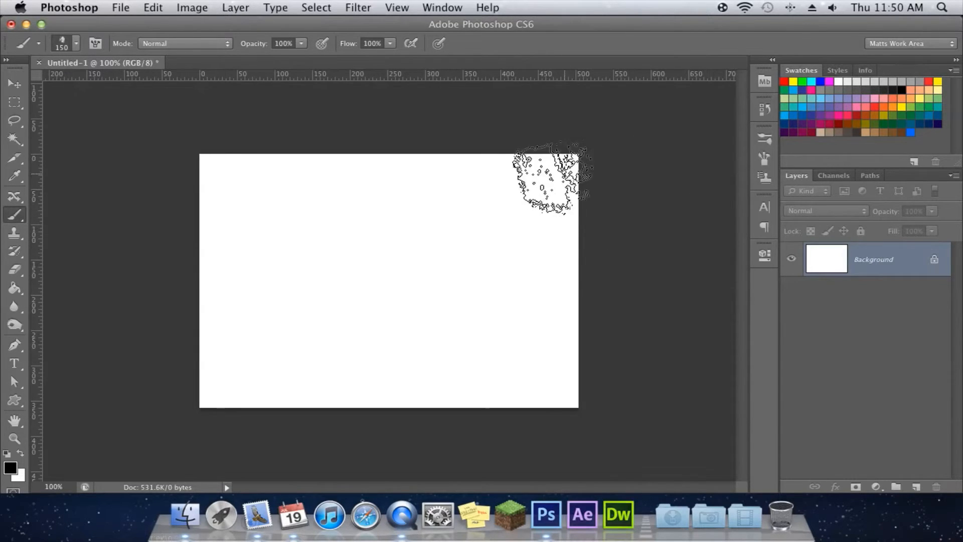
{"action": "left_click", "coordinate": [550, 189]}
{"action": "mouse_move", "coordinate": [551, 190]}
{"action": "left_mouse_down"}
{"action": "mouse_move", "coordinate": [423, 266]}
{"action": "mouse_move", "coordinate": [173, 387]}
{"action": "left_mouse_up"}
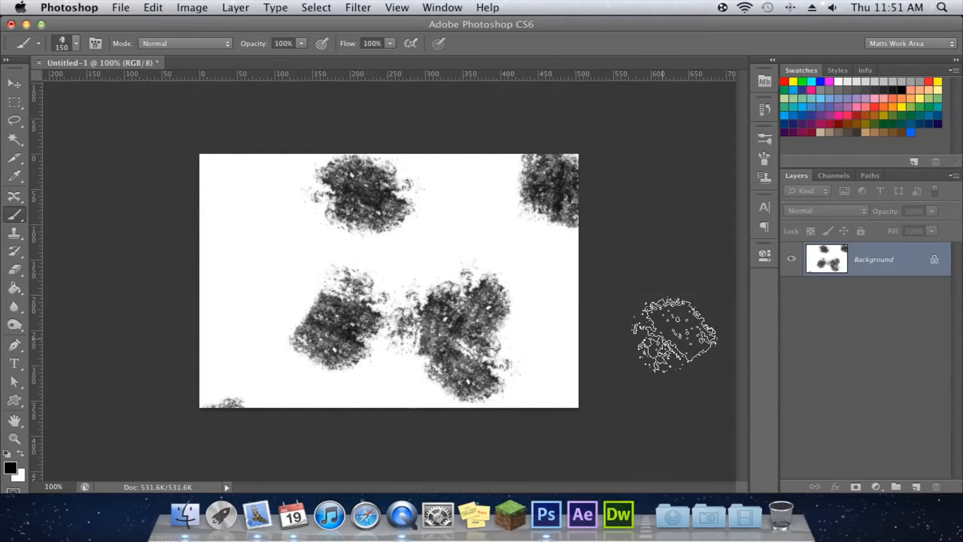
{"action": "mouse_move", "coordinate": [135, 246]}
{"action": "left_mouse_down"}
{"action": "mouse_move", "coordinate": [580, 290]}
{"action": "mouse_move", "coordinate": [701, 314]}
{"action": "left_mouse_up"}
{"action": "left_click_drag", "start_coordinate": [454, 128], "coordinate": [116, 272]}
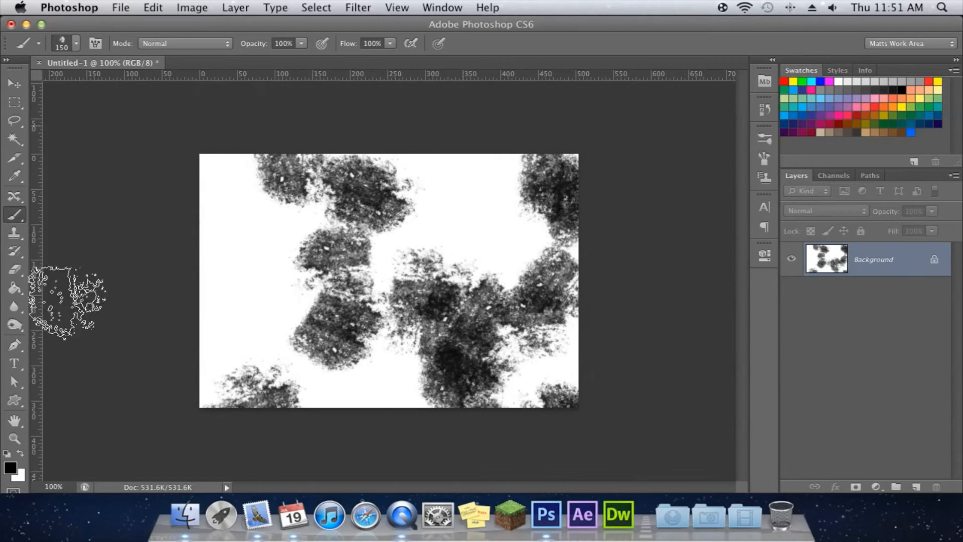
{"action": "left_click_drag", "start_coordinate": [178, 326], "coordinate": [737, 157]}
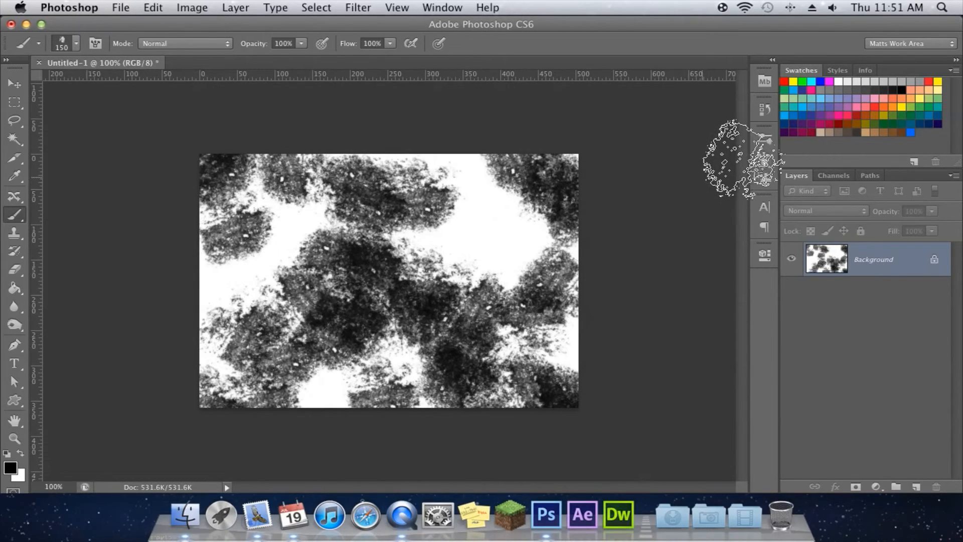
- Reopen the Brush settings for the textured brush
{"action": "left_click", "coordinate": [765, 137]}
{"action": "left_click", "coordinate": [563, 103]}
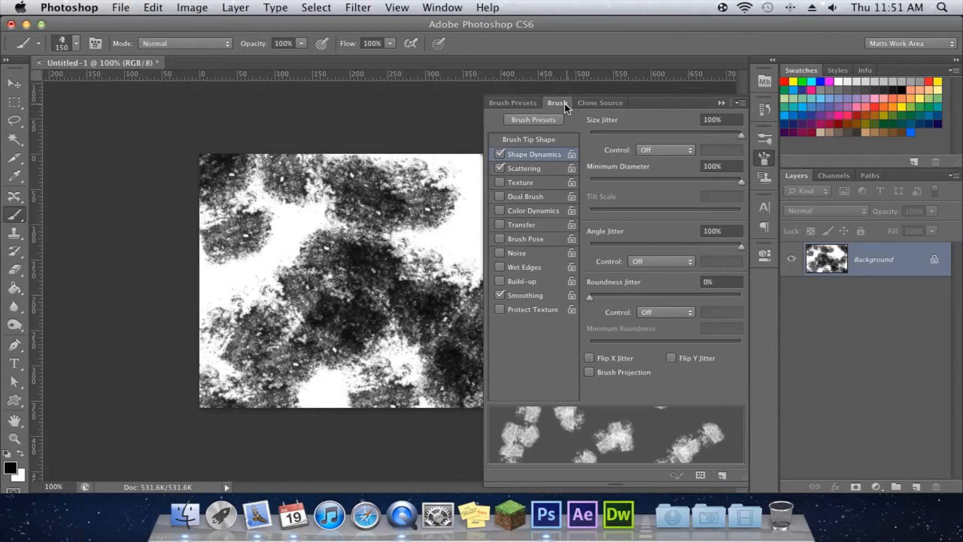